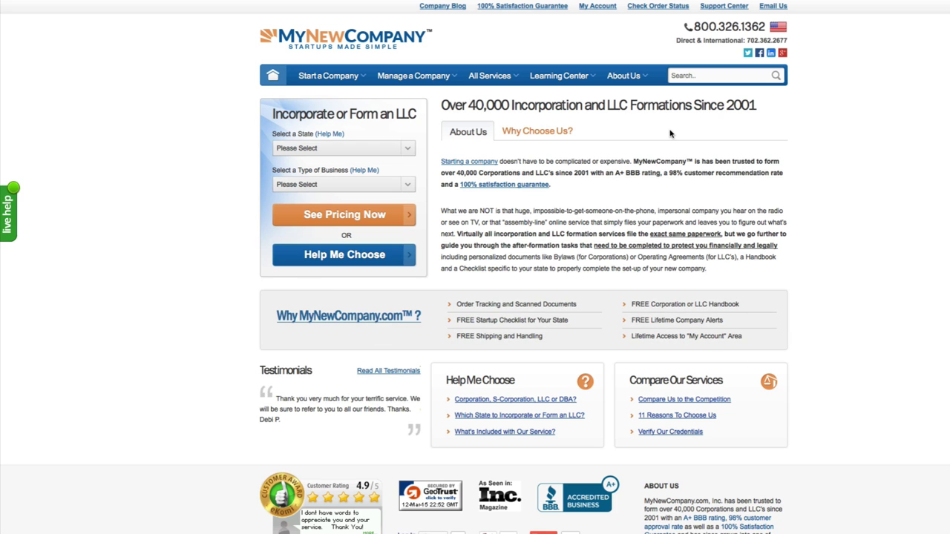
Go to the company start-up page and begin an order for forming an LLC
mouse_move(325, 84)
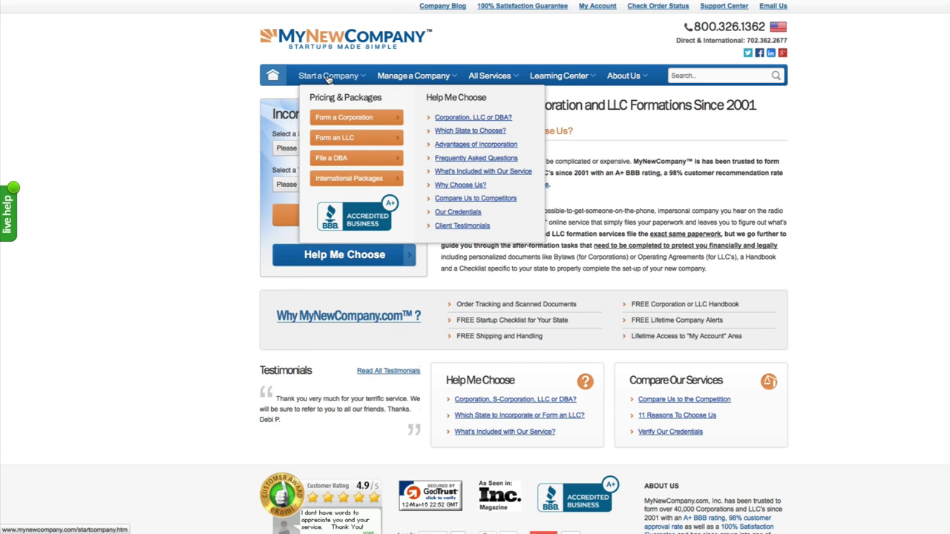
click(329, 78)
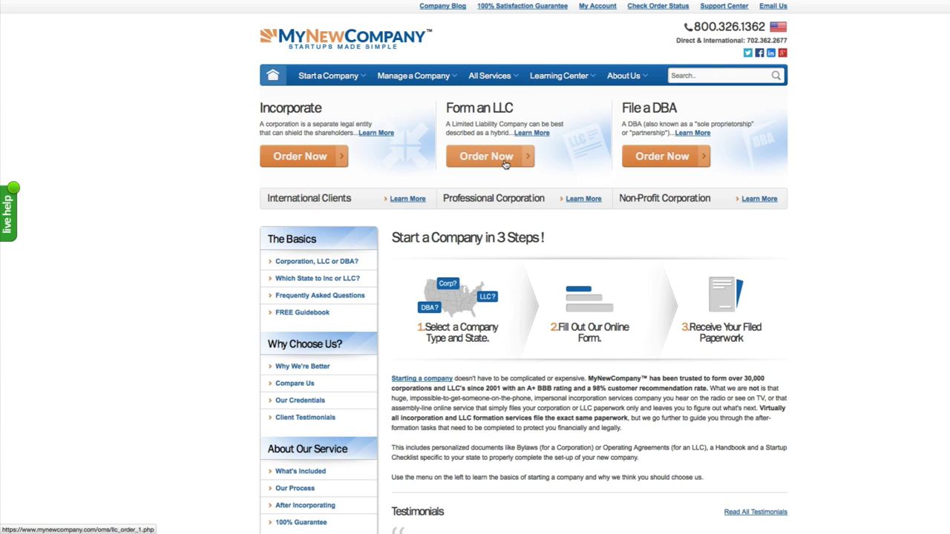
click(504, 163)
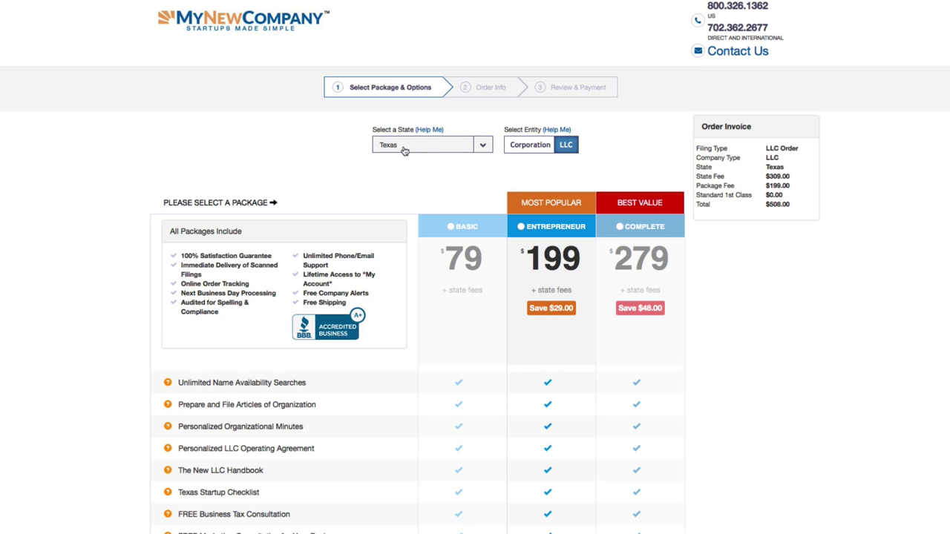
Look through the states offered for the LLC filing without changing the selected state
click(480, 146)
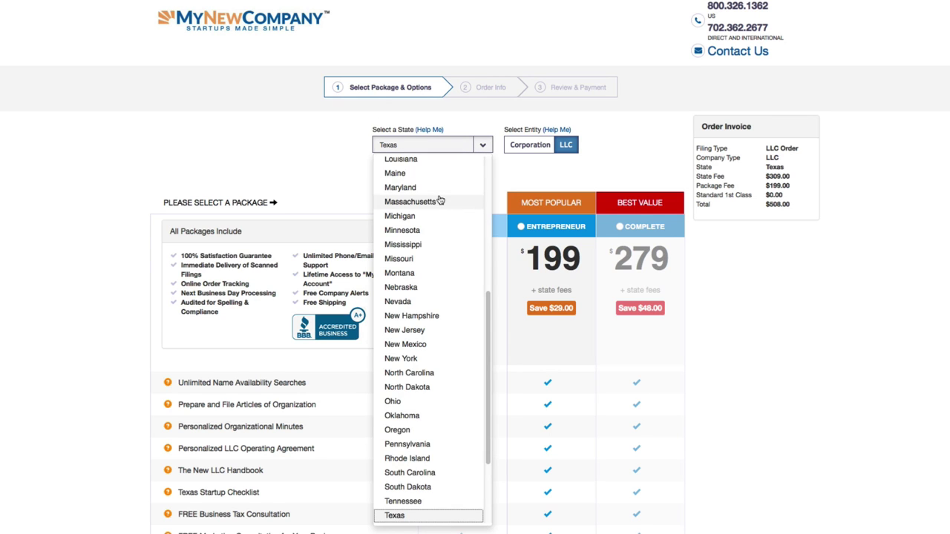
scroll(411, 201, down, 3)
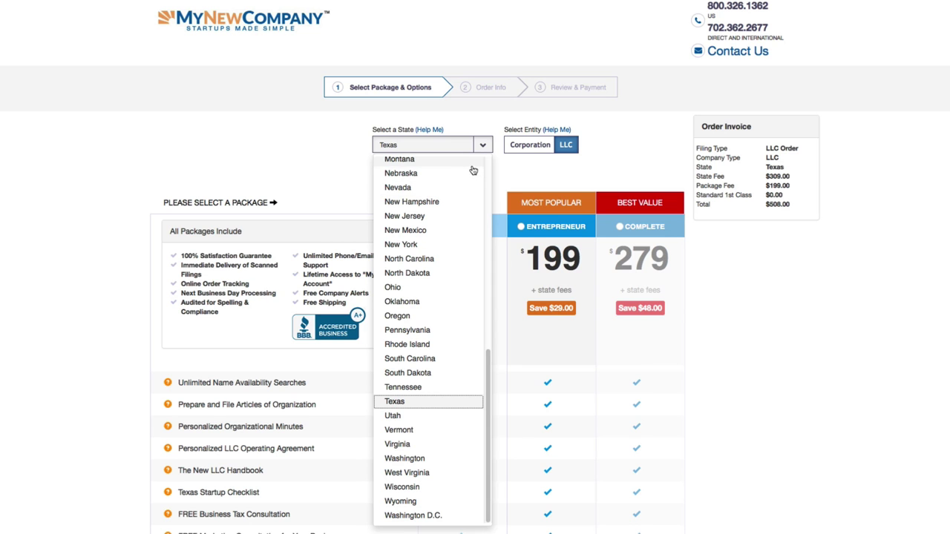
click(529, 174)
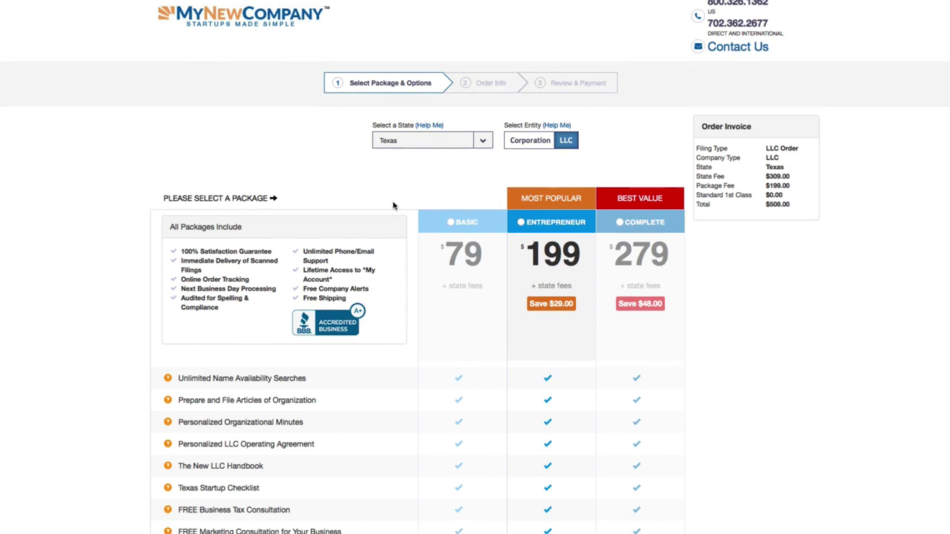
Examine the Texas LLC packages, including the state fee, package fee, included services, filing speed and shipping options
scroll(394, 205, down, 3)
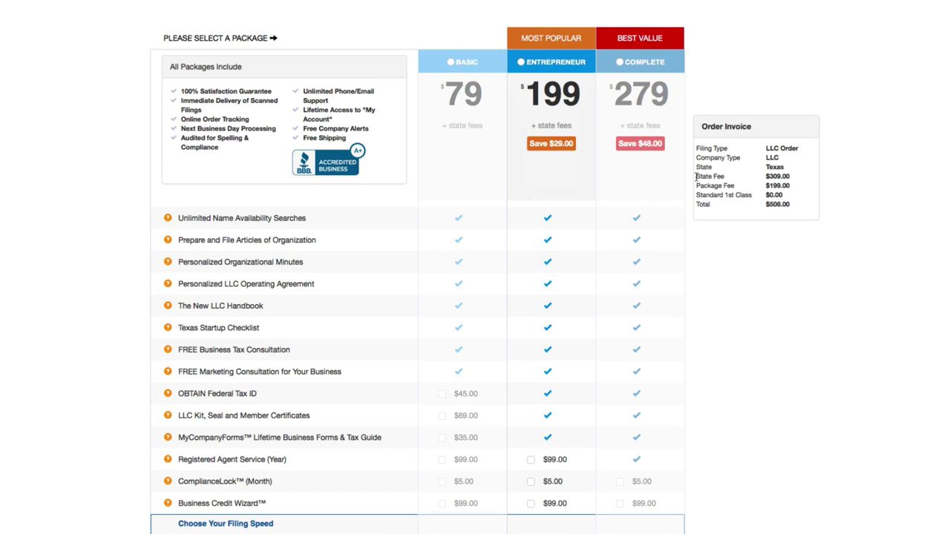
drag(696, 177, 799, 180)
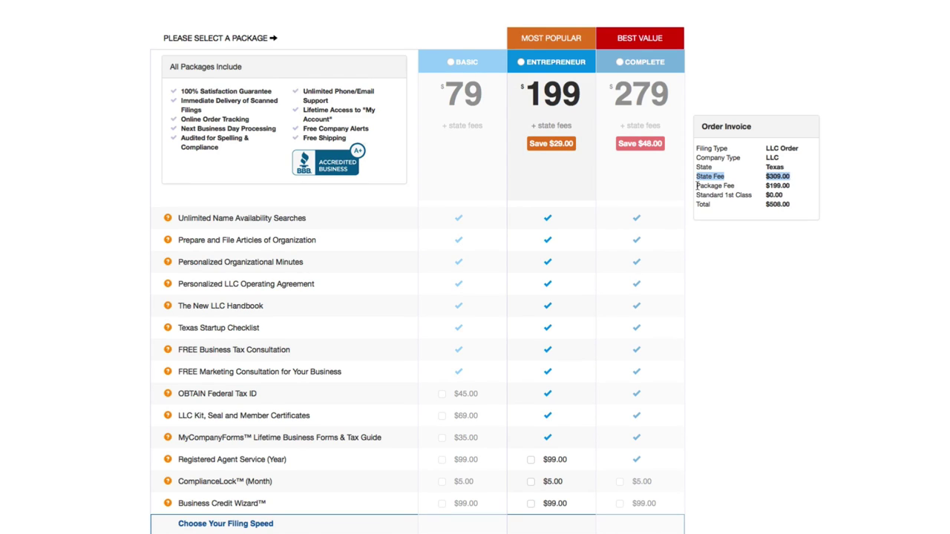
drag(696, 186, 777, 182)
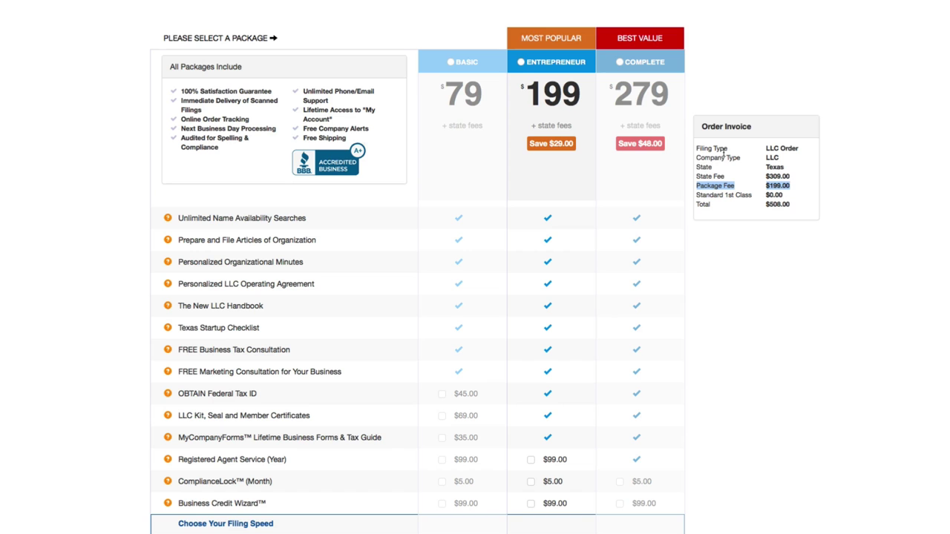
scroll(498, 206, down, 3)
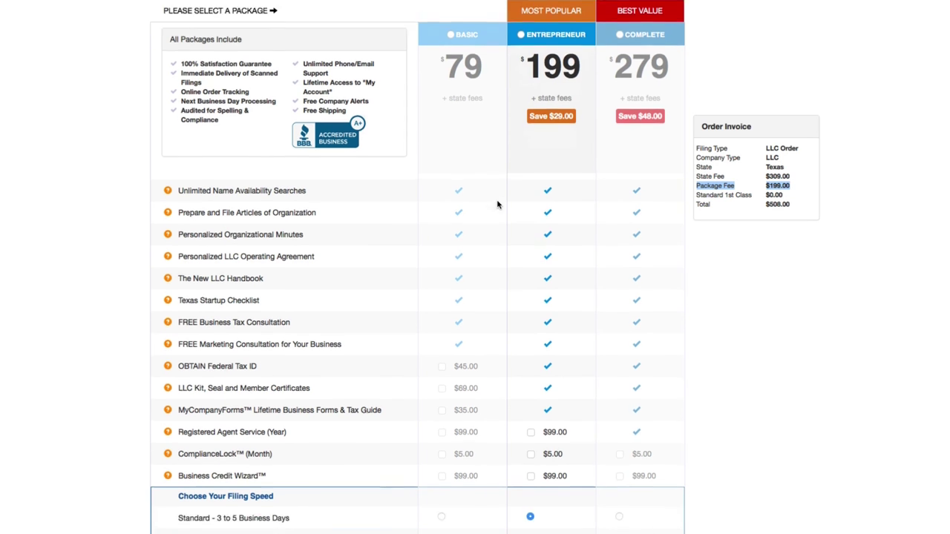
scroll(477, 206, down, 5)
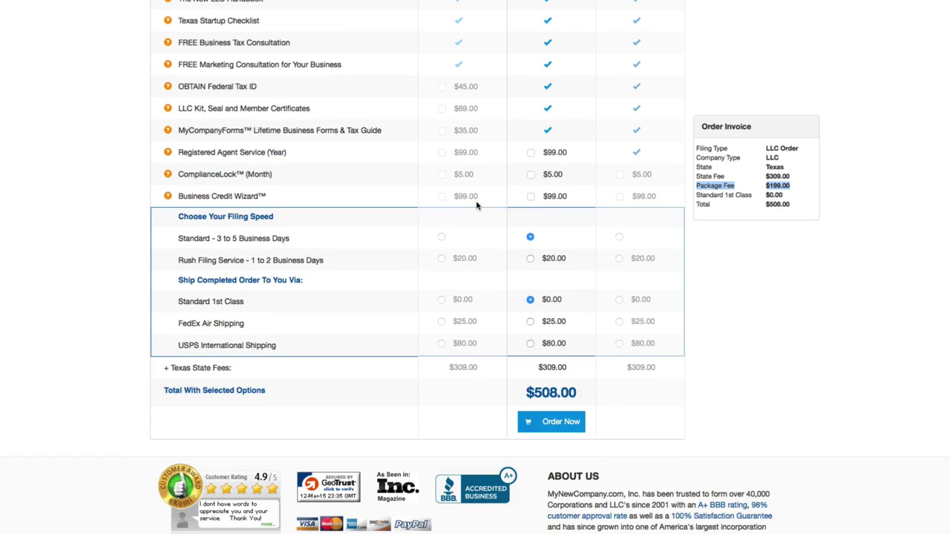
scroll(476, 206, up, 10)
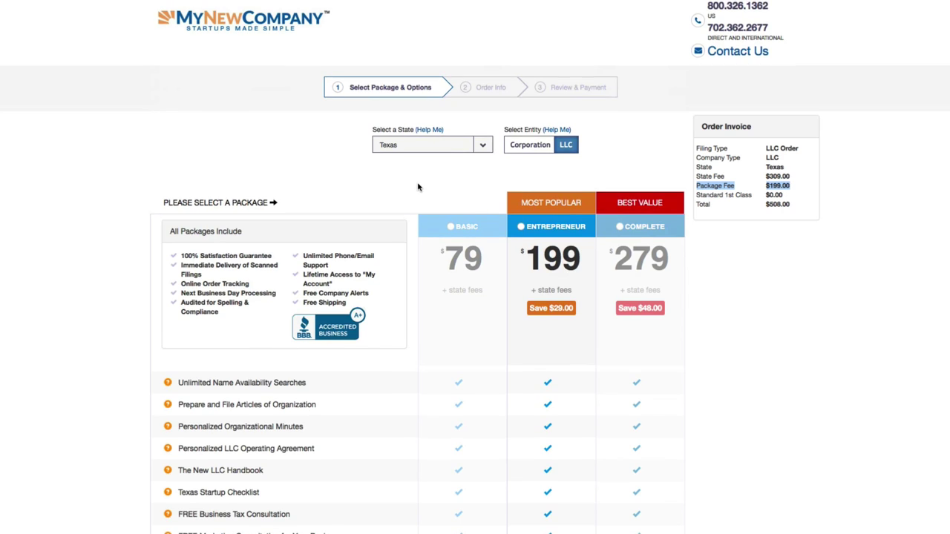
scroll(419, 186, down, 10)
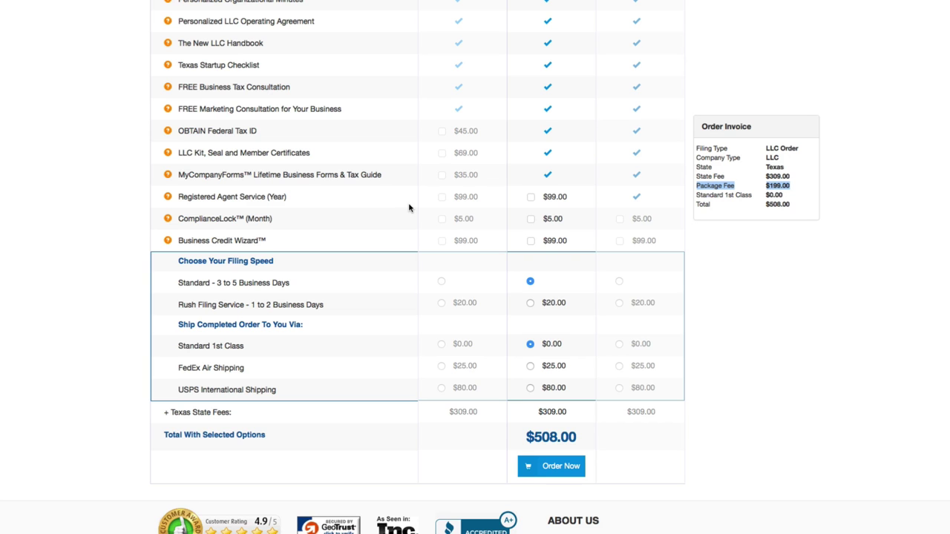
scroll(408, 208, up, 6)
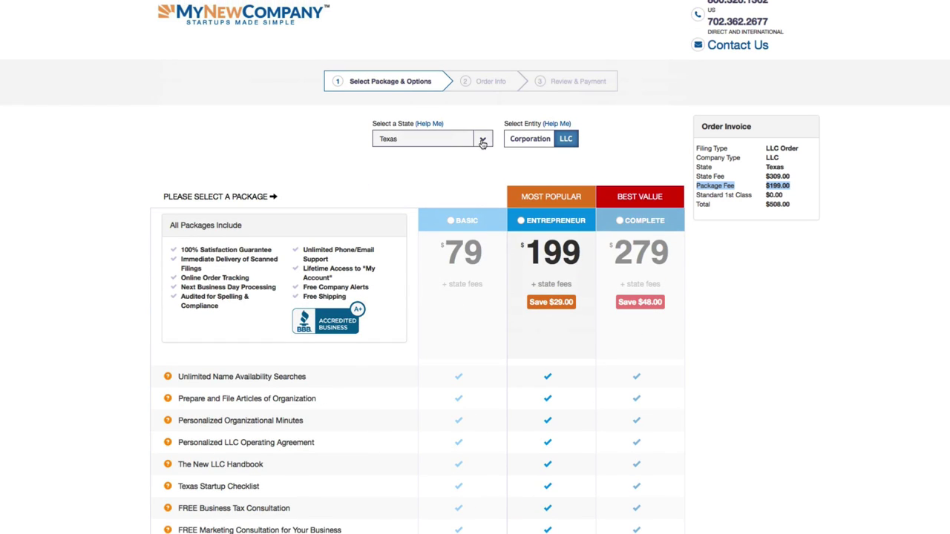
Set the LLC's formation state to Wyoming
click(482, 141)
scroll(432, 186, down, 5)
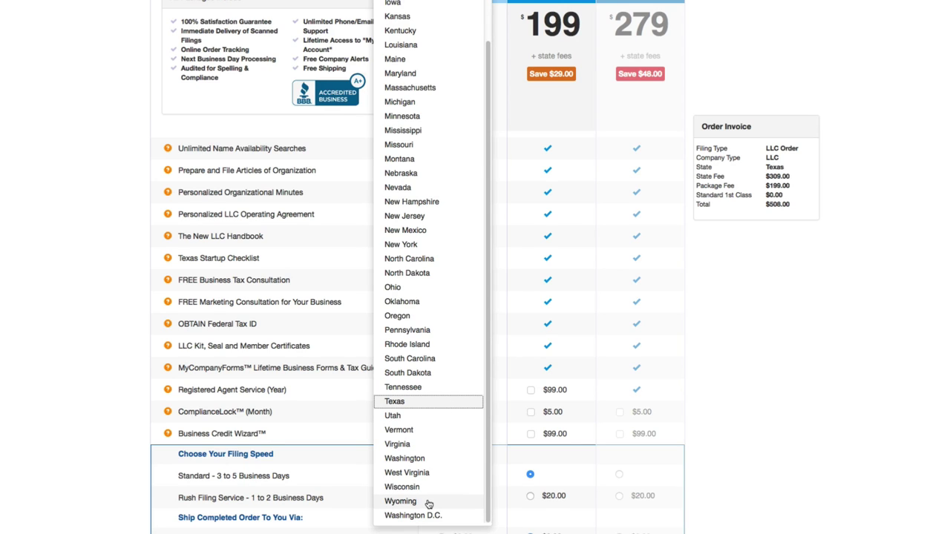
click(428, 504)
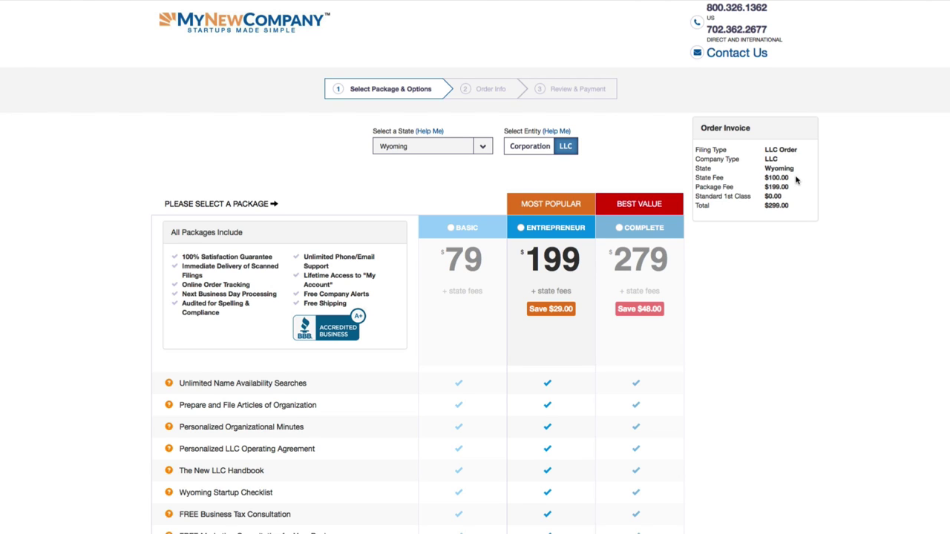
Review the services included in the Basic, Entrepreneur and Complete packages for a Wyoming LLC
scroll(464, 207, down, 2)
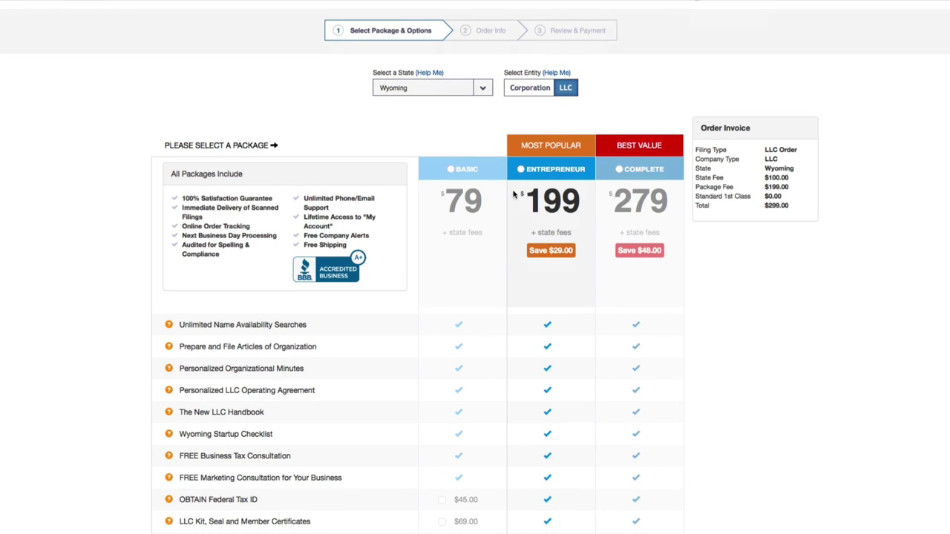
scroll(519, 194, down, 2)
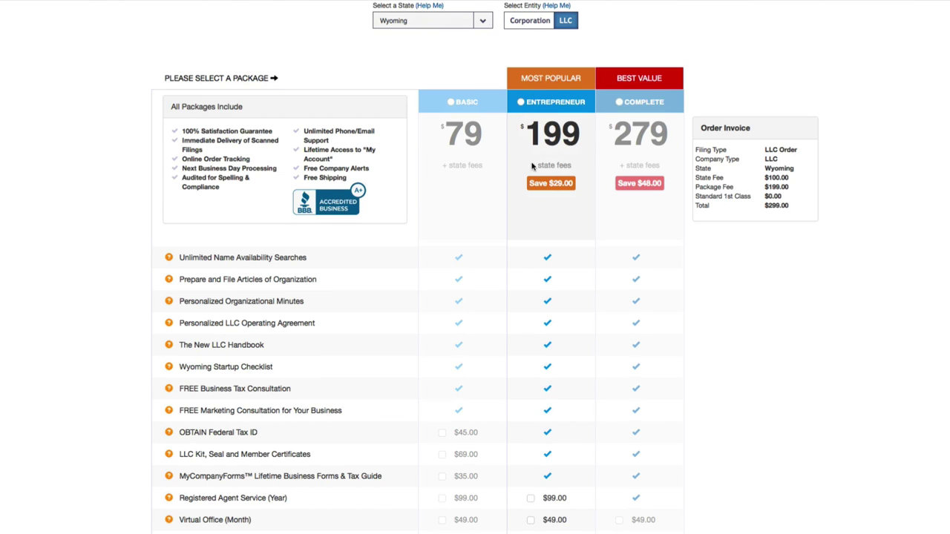
scroll(542, 212, down, 2)
scroll(543, 212, down, 3)
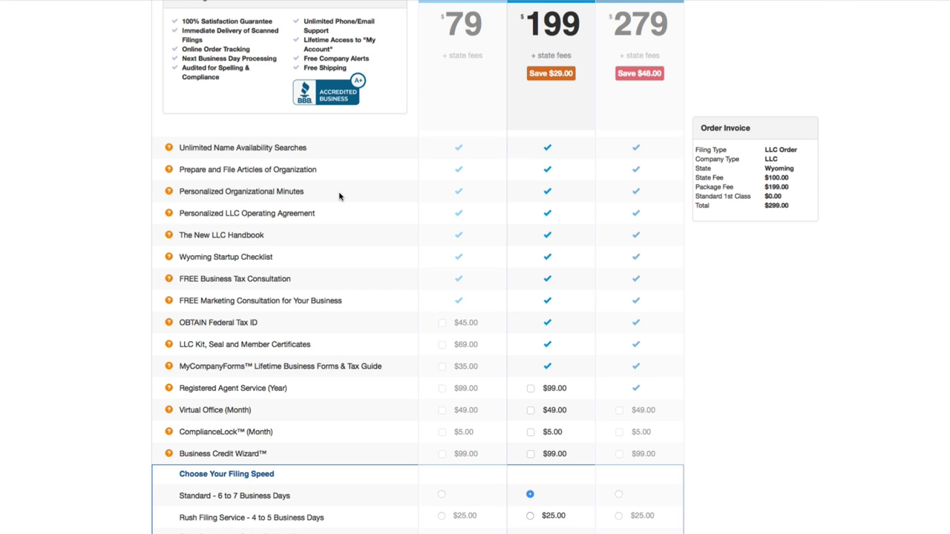
scroll(339, 196, down, 1)
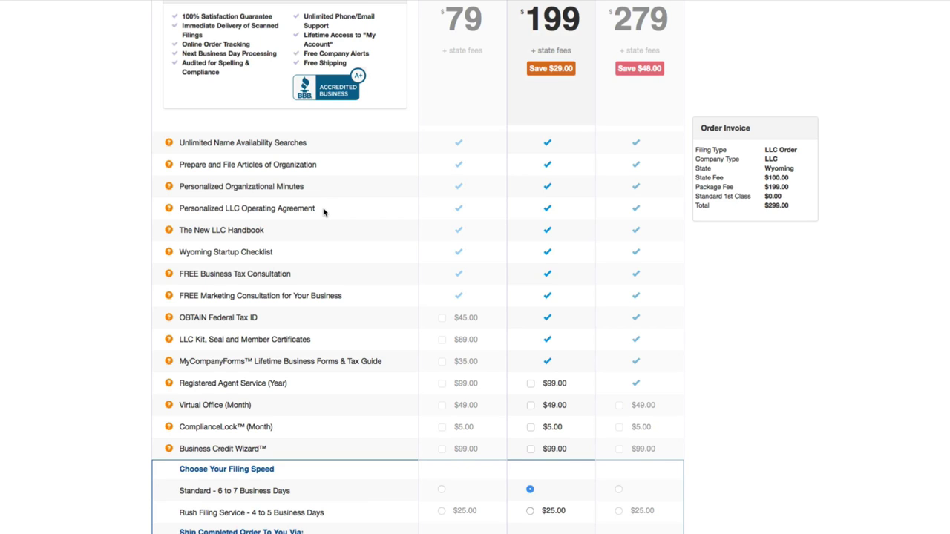
scroll(324, 213, down, 1)
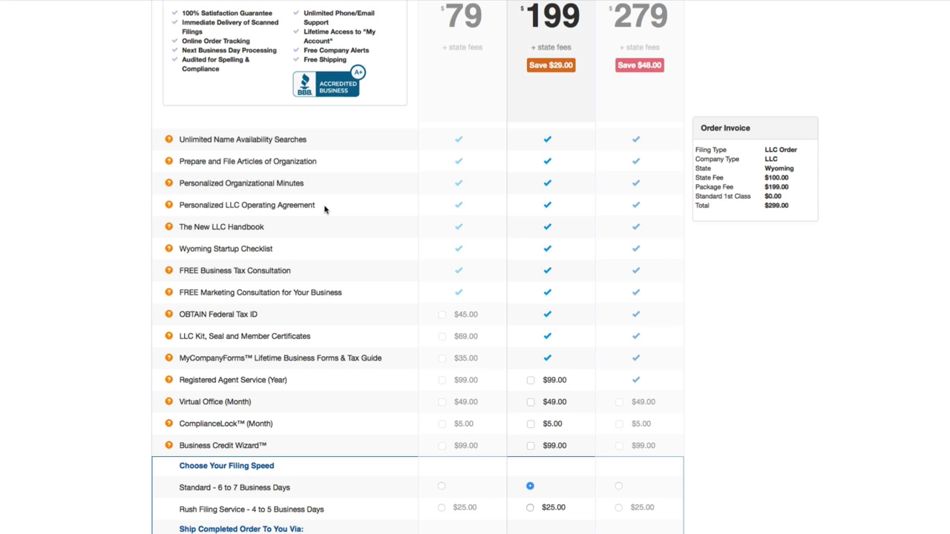
scroll(324, 210, down, 1)
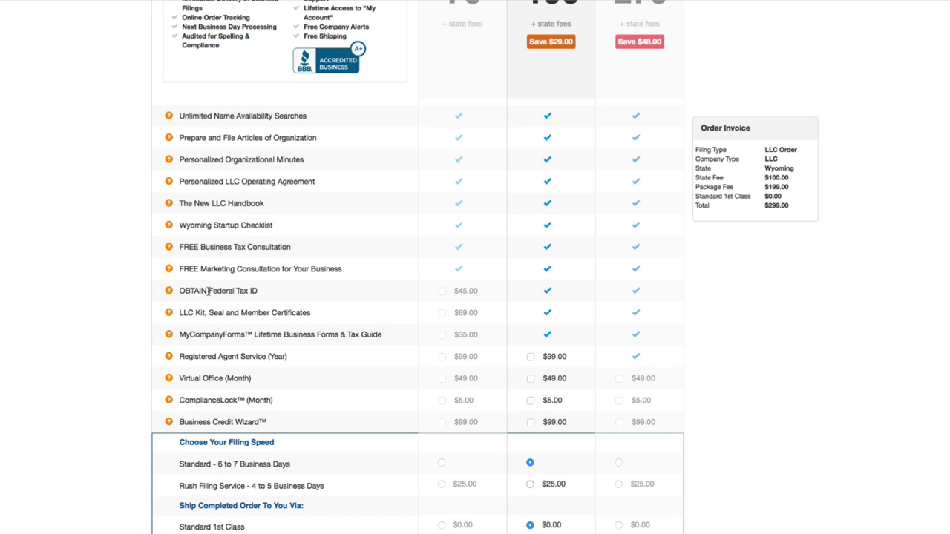
Compare how the packages cover the Federal Tax ID and the yearly Registered Agent Service
drag(208, 291, 264, 290)
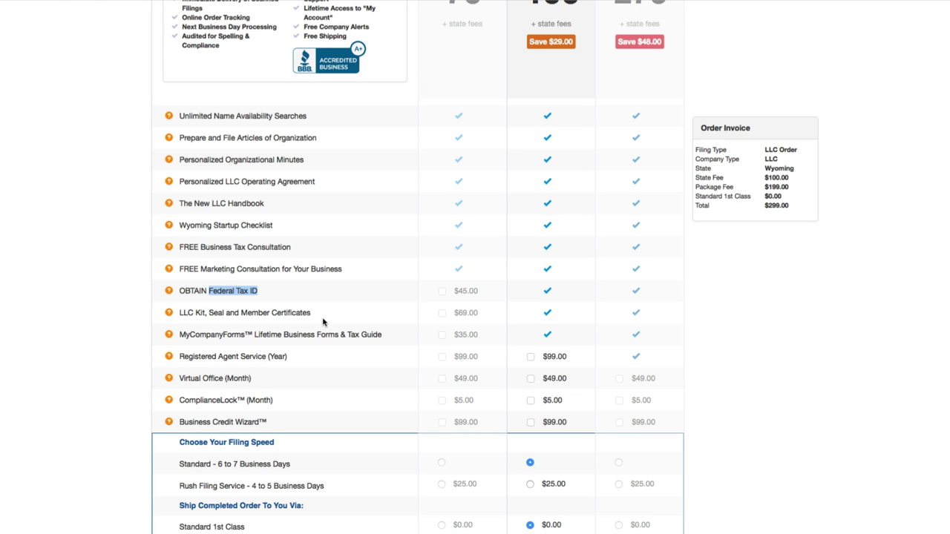
click(322, 321)
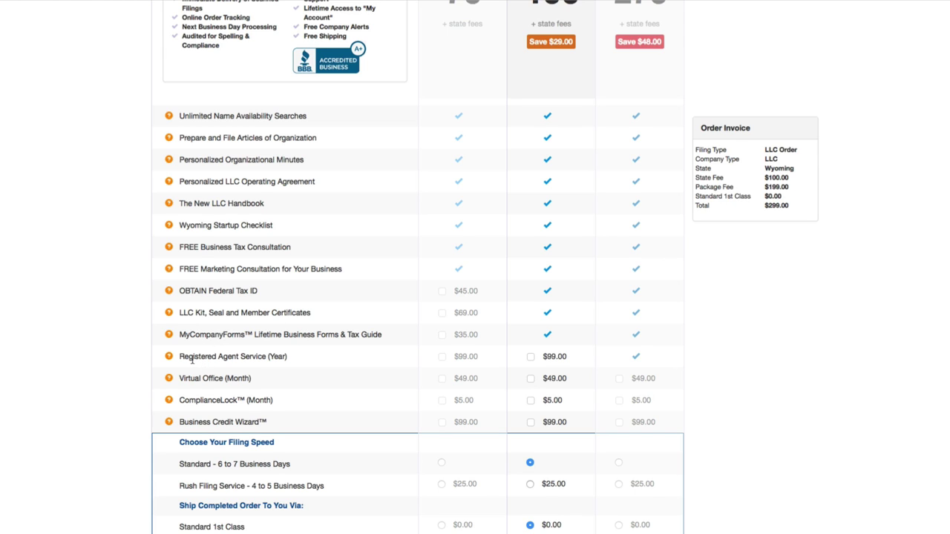
drag(180, 356, 333, 360)
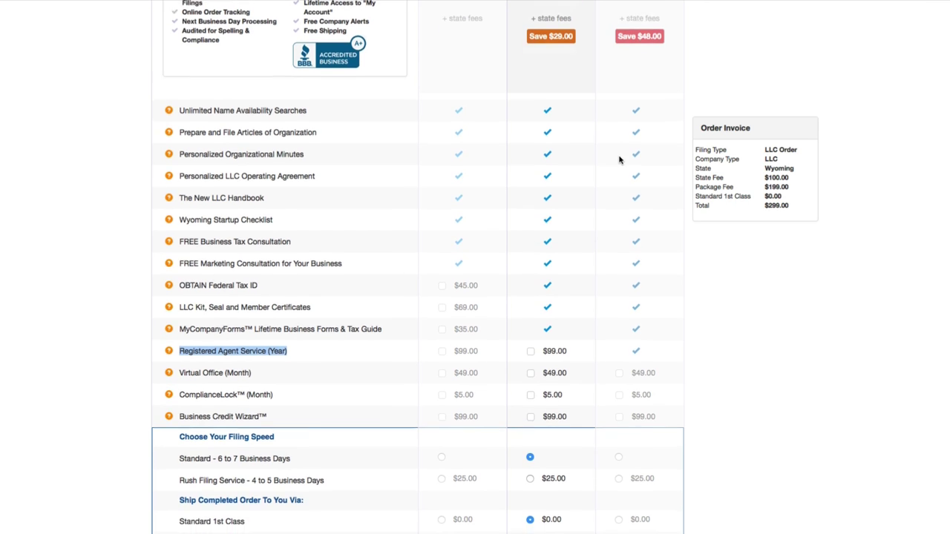
scroll(620, 158, up, 3)
scroll(619, 162, down, 4)
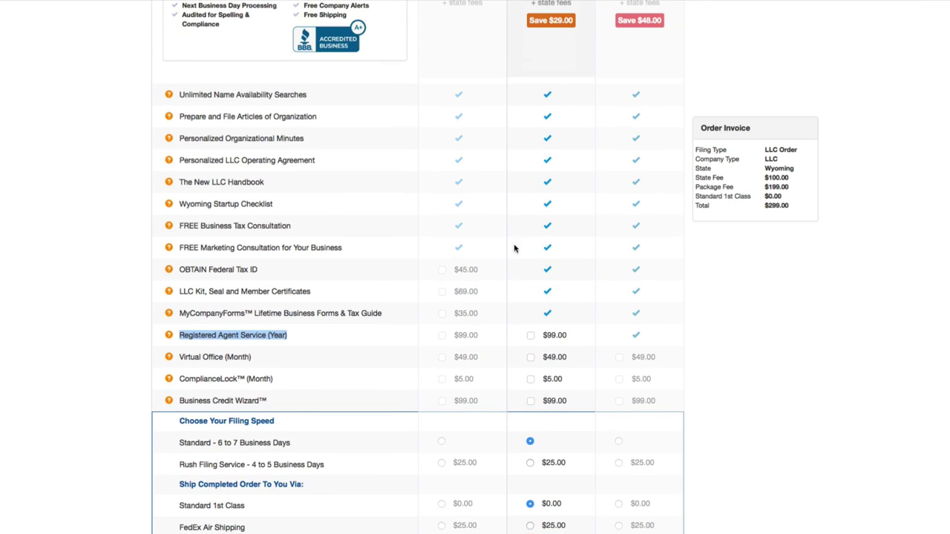
click(293, 341)
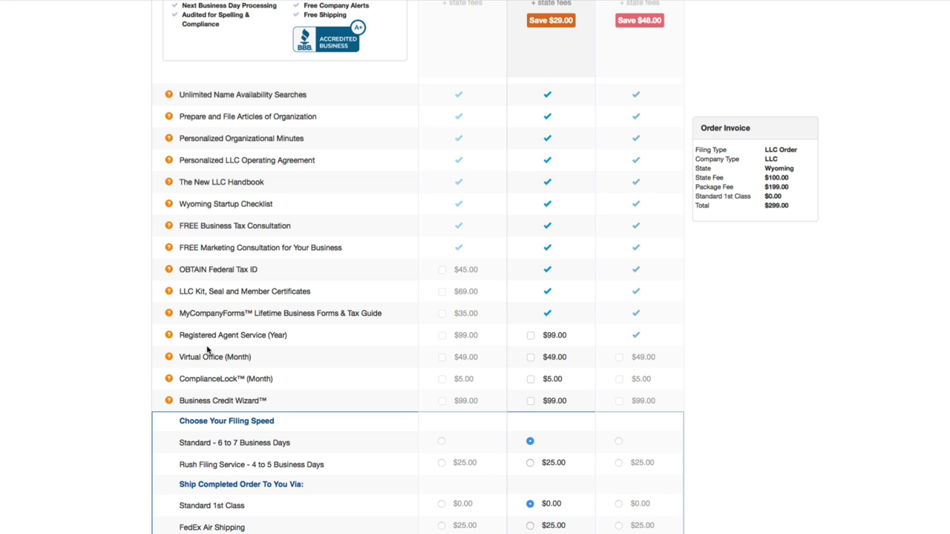
Order the Entrepreneur package for the Wyoming LLC with standard filing and Standard 1st Class shipping
scroll(392, 329, up, 2)
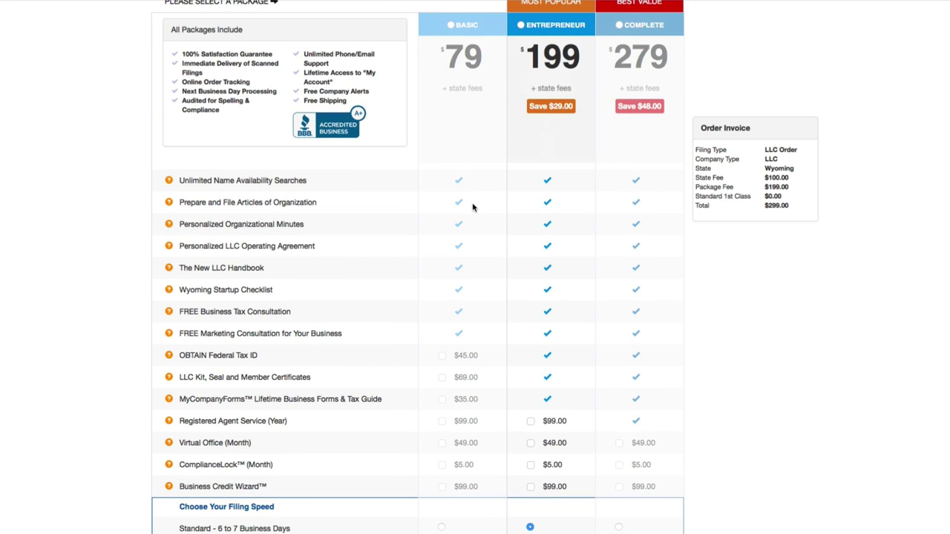
scroll(289, 332, down, 2)
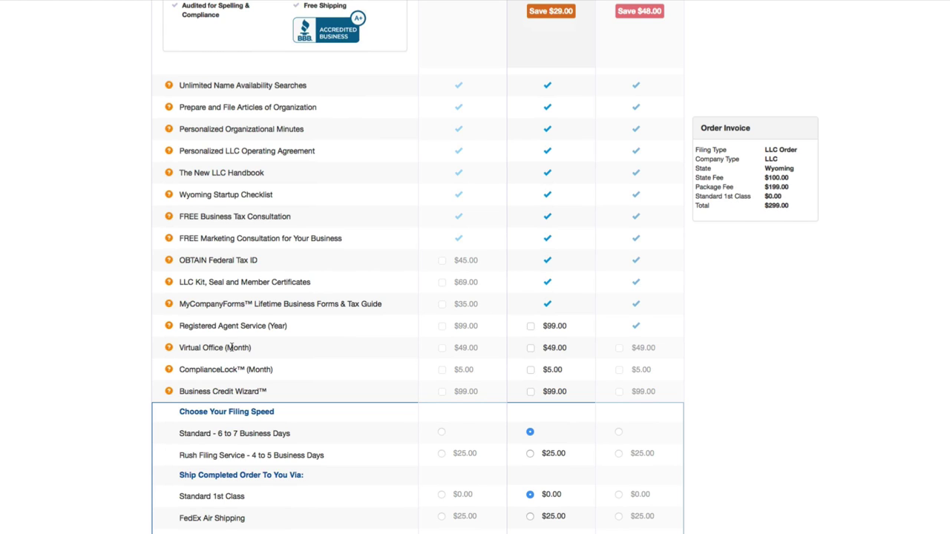
scroll(247, 359, down, 3)
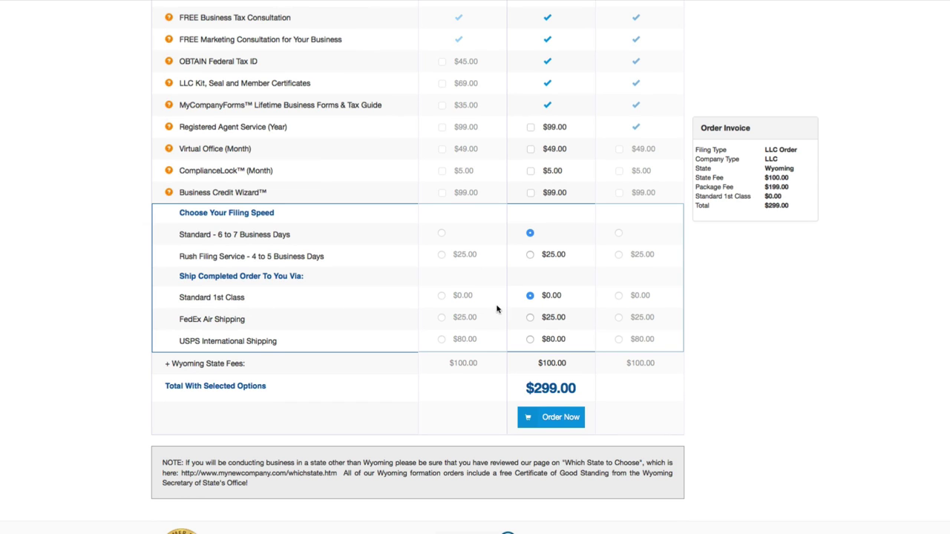
click(577, 419)
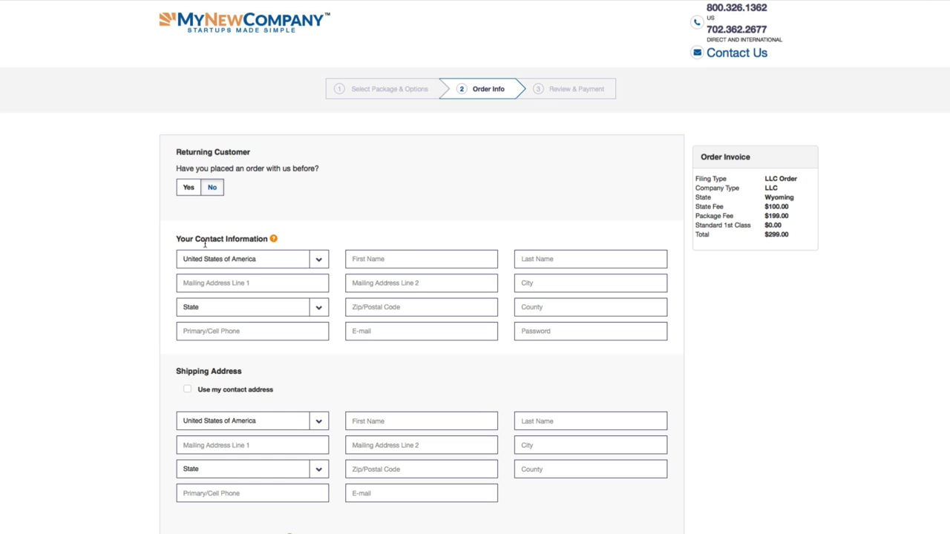
Review the order form's fields for contact information, shipping address, LLC name choices, business purpose and business address
scroll(163, 257, down, 1)
scroll(163, 258, down, 5)
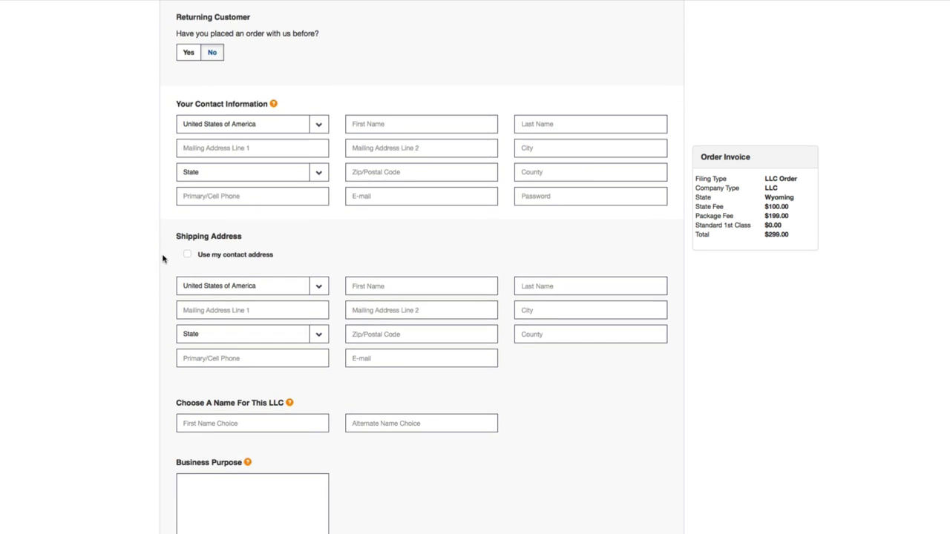
scroll(164, 258, down, 1)
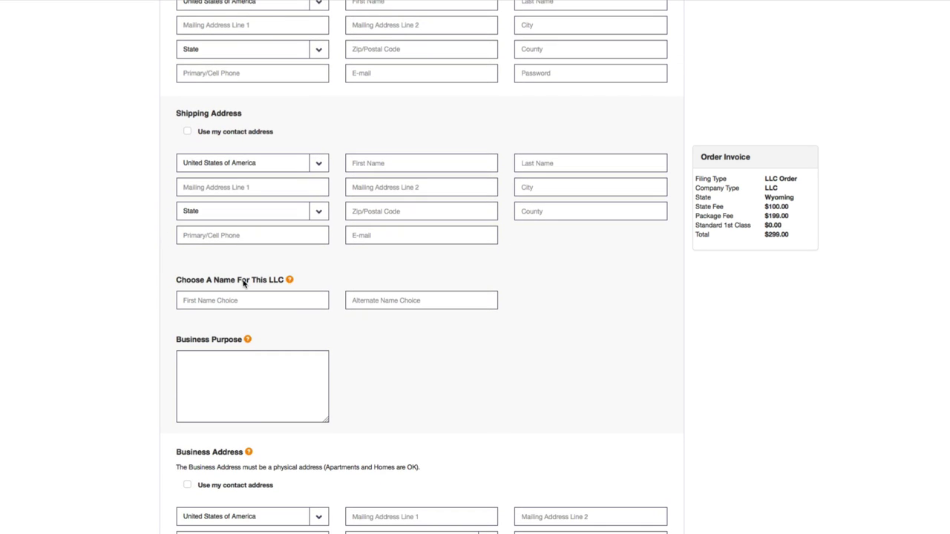
scroll(141, 273, down, 3)
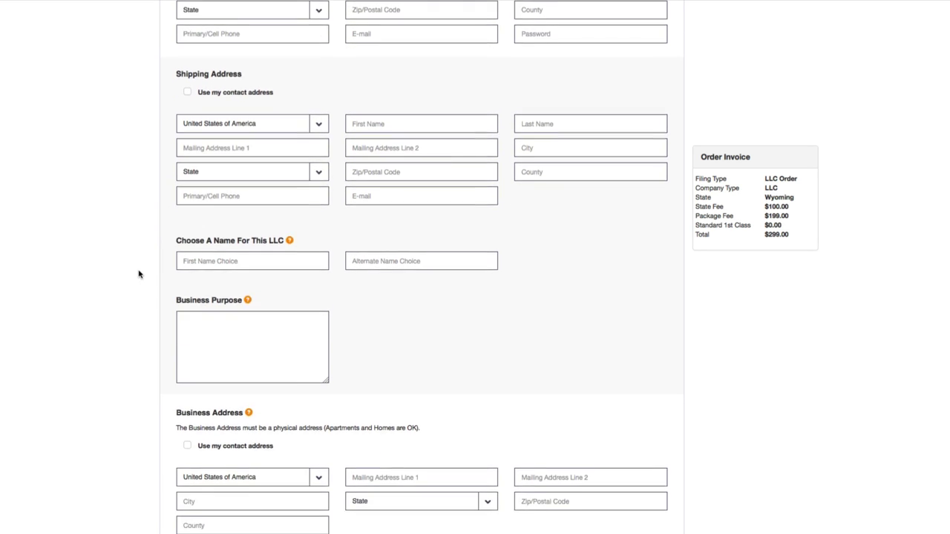
scroll(200, 247, down, 1)
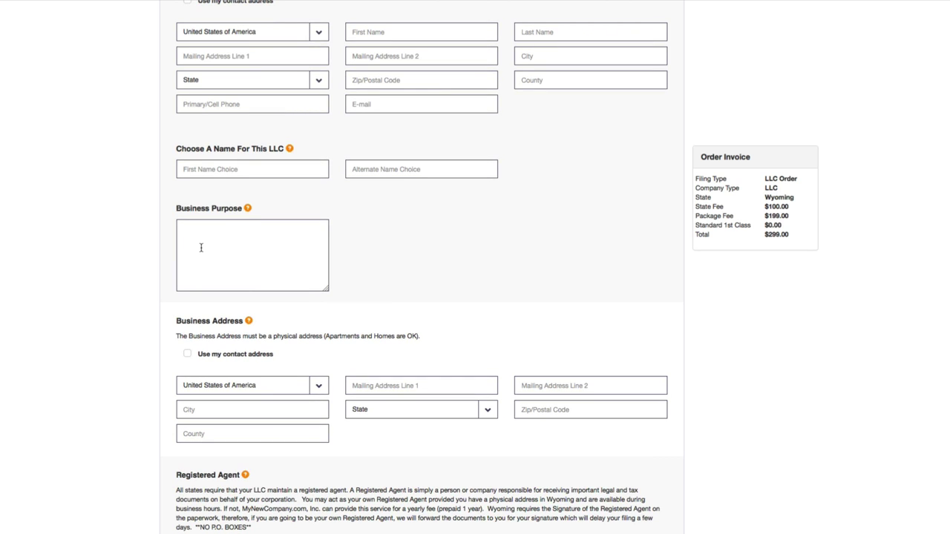
scroll(200, 247, down, 1)
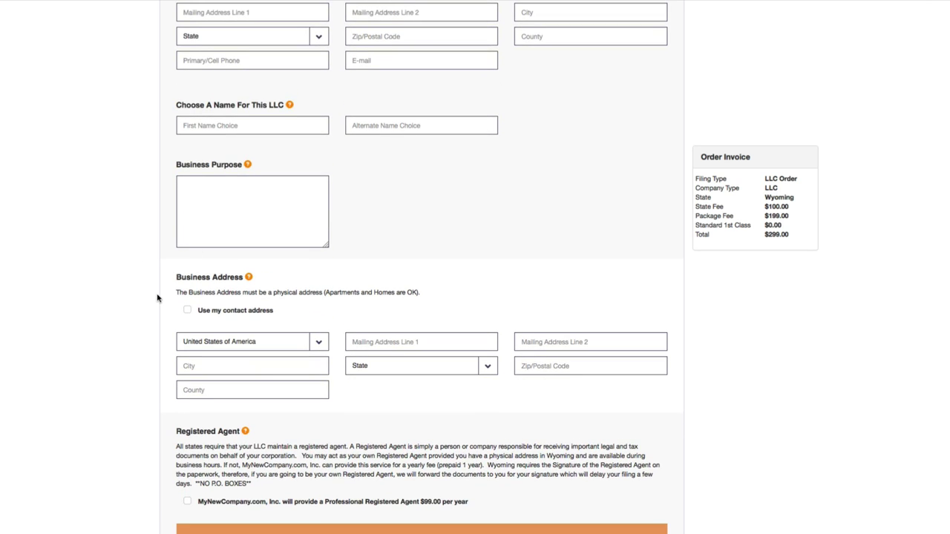
Examine the order form's Registered Agent, Members and Federal Tax ID sections through to its closing comments and referral fields
scroll(185, 278, down, 2)
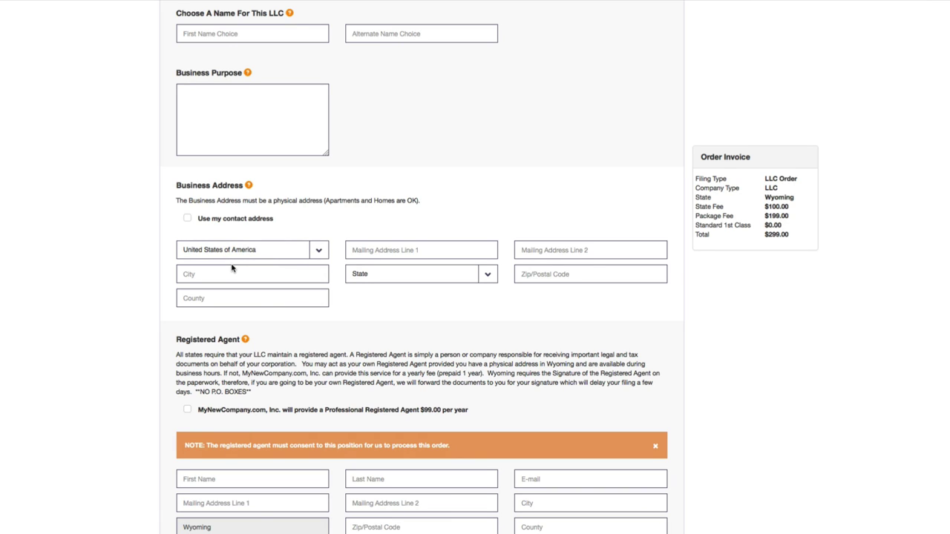
scroll(178, 260, down, 3)
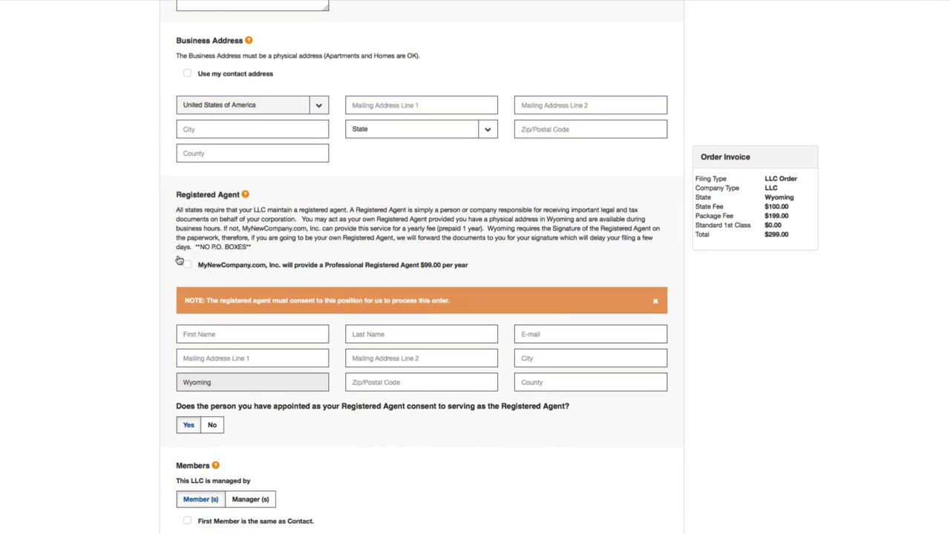
scroll(178, 262, down, 1)
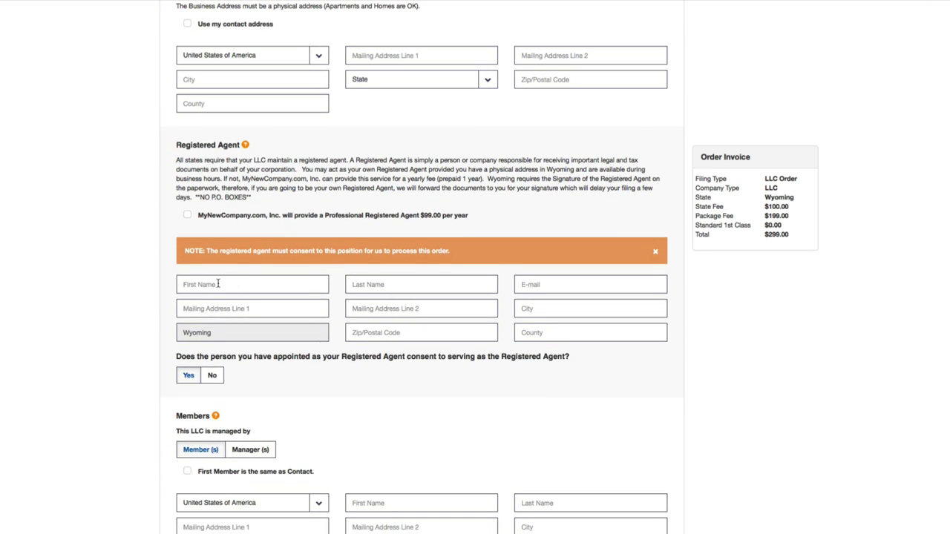
scroll(161, 280, down, 5)
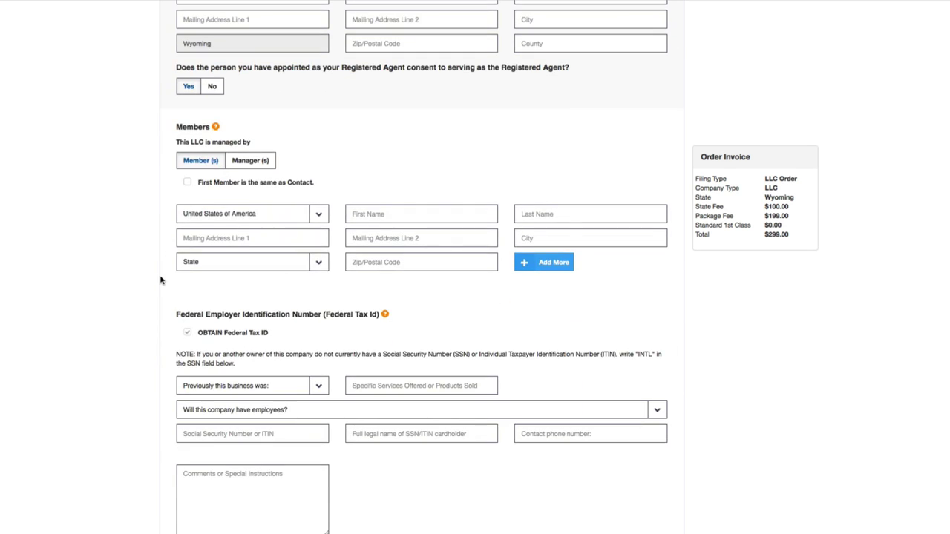
scroll(160, 280, down, 1)
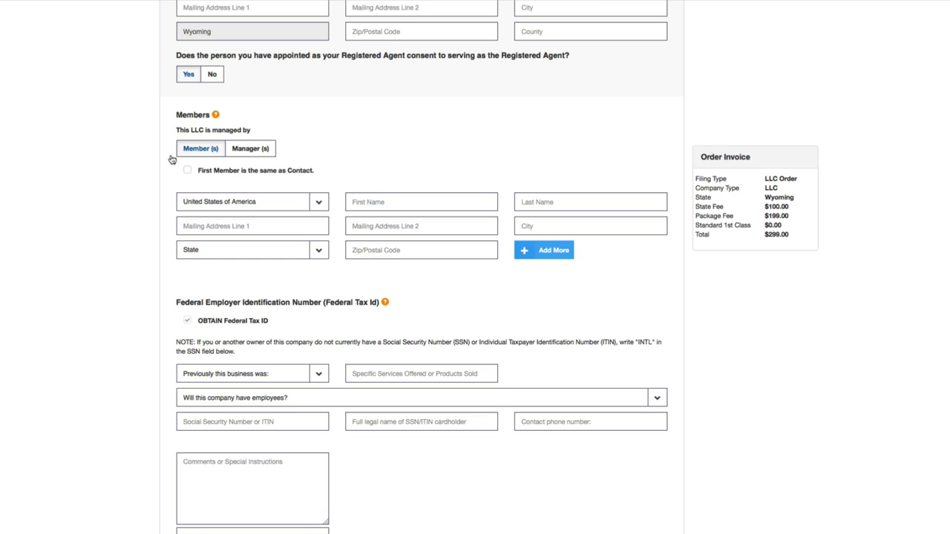
scroll(263, 288, down, 1)
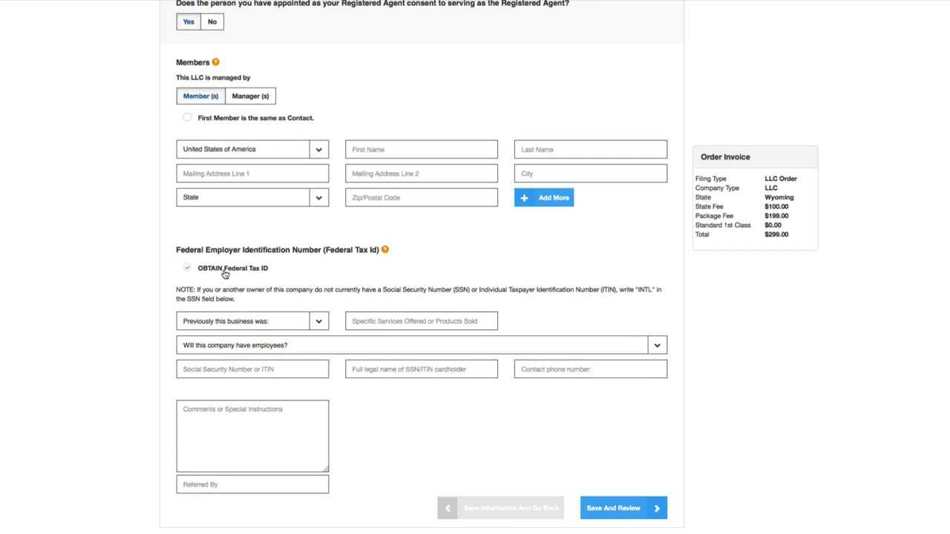
scroll(235, 276, down, 3)
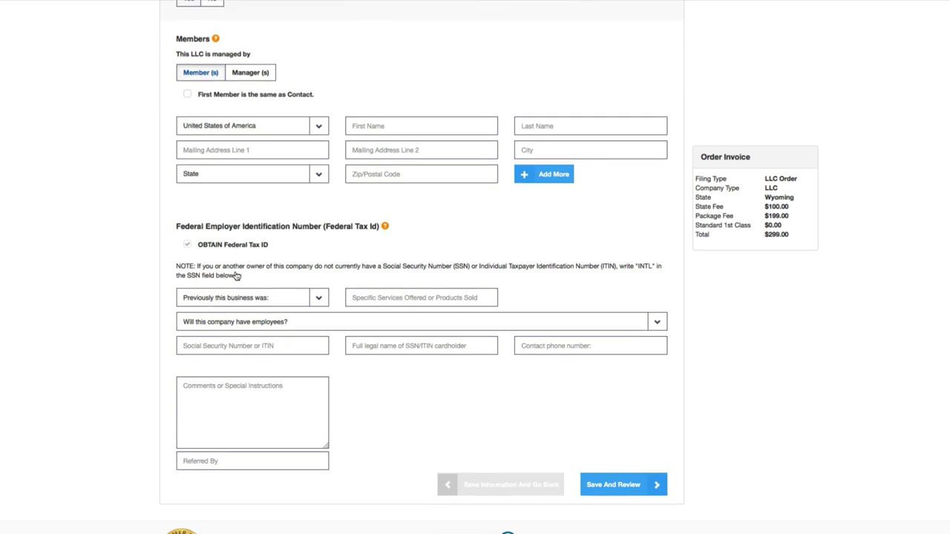